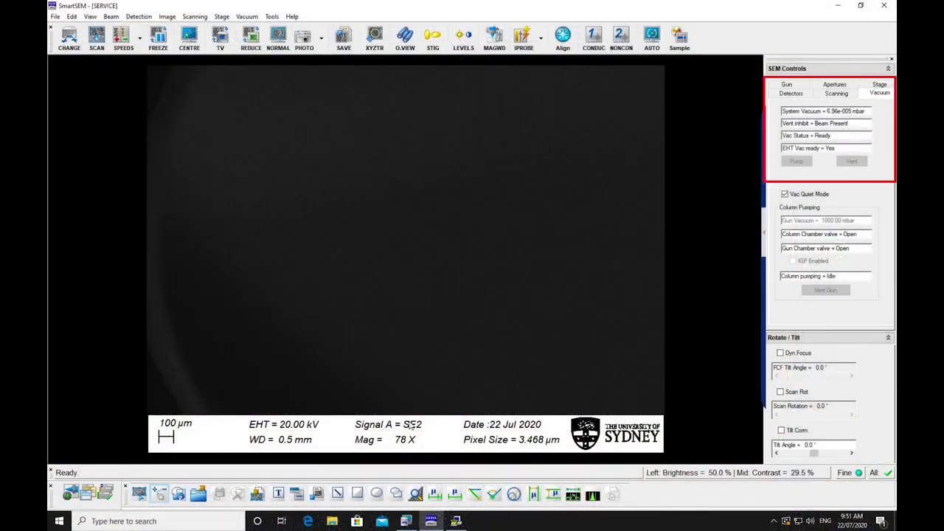
- Choose TV as the Signal A source on the Detectors tab
left_click(792, 94)
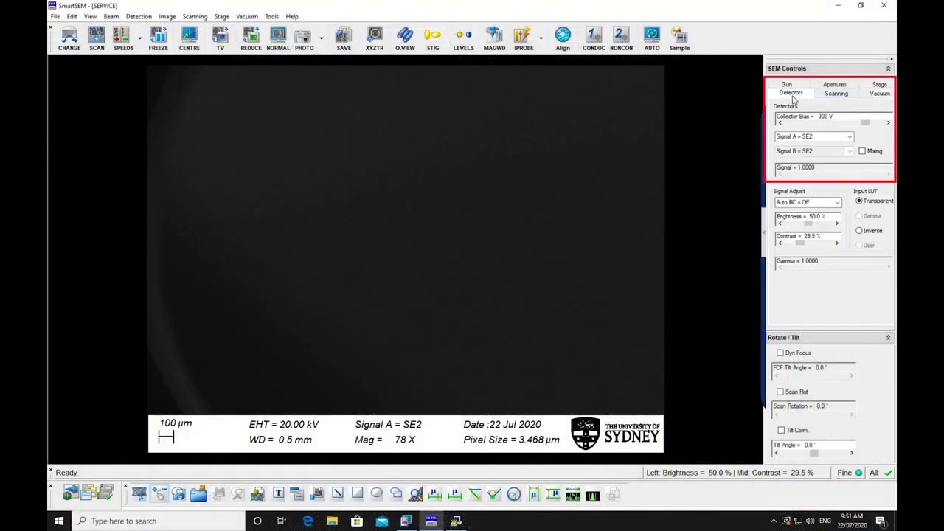
left_click(823, 139)
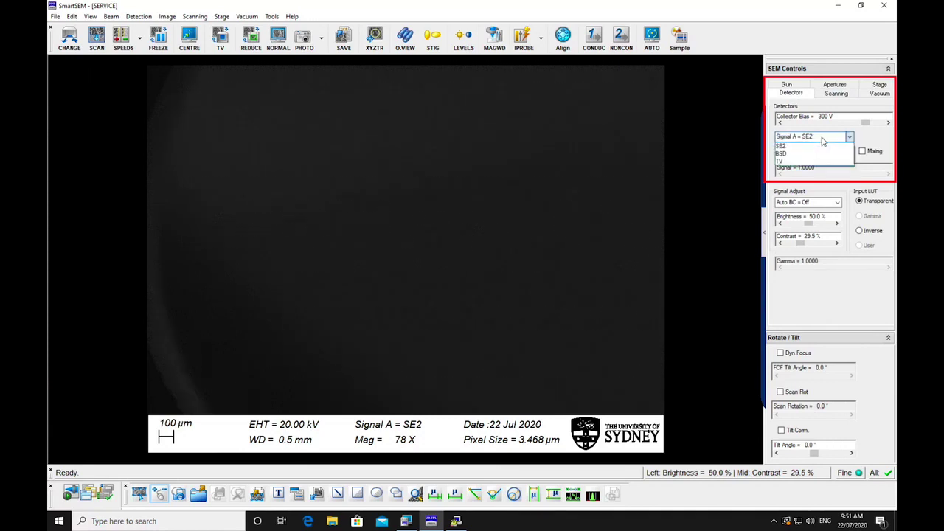
left_click(811, 161)
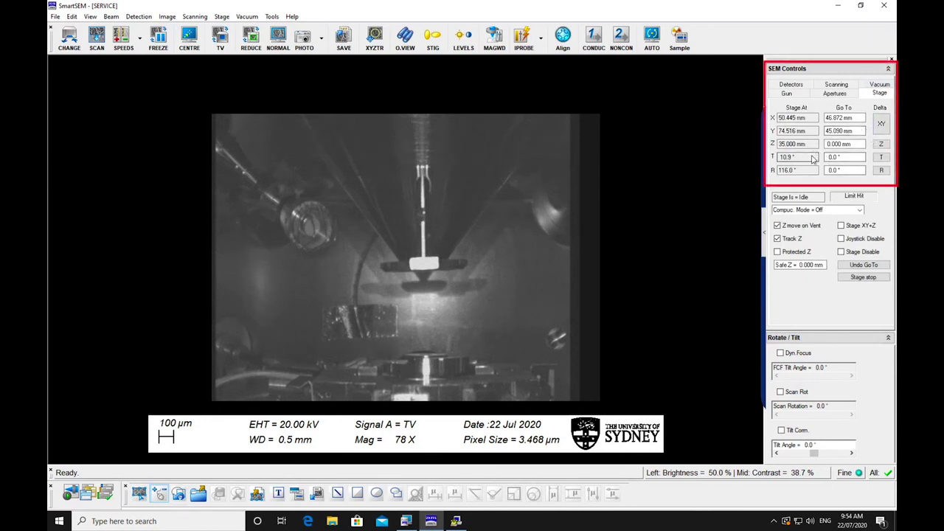
- Enter 0 as the stage T target so the tilt returns from 10.9° to 0°
double_click(835, 157)
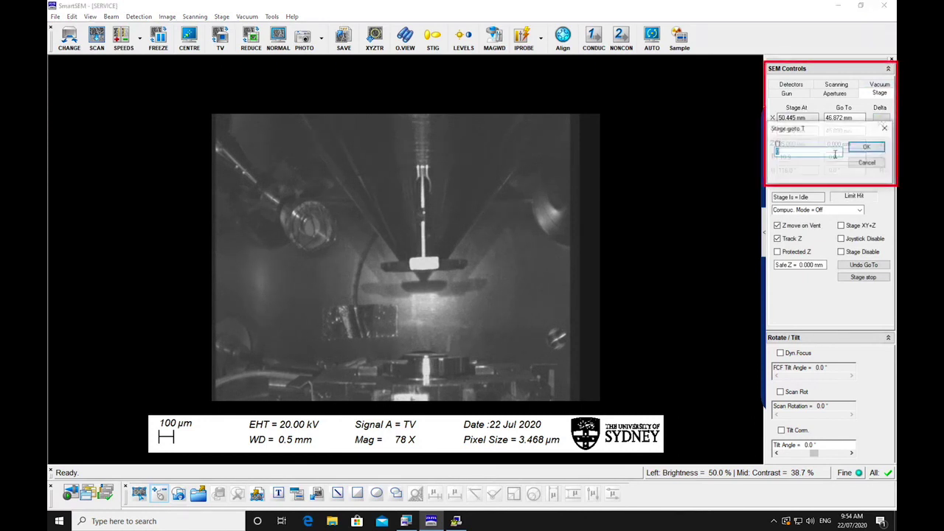
left_click(855, 150)
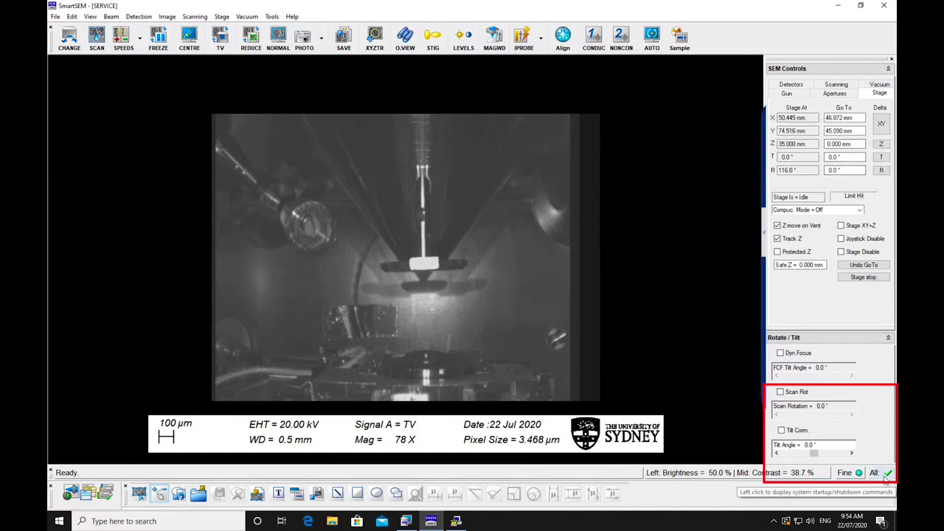
- Run Shutdown Gun from the status bar so EHT runs down to 0 kV
left_click(887, 474)
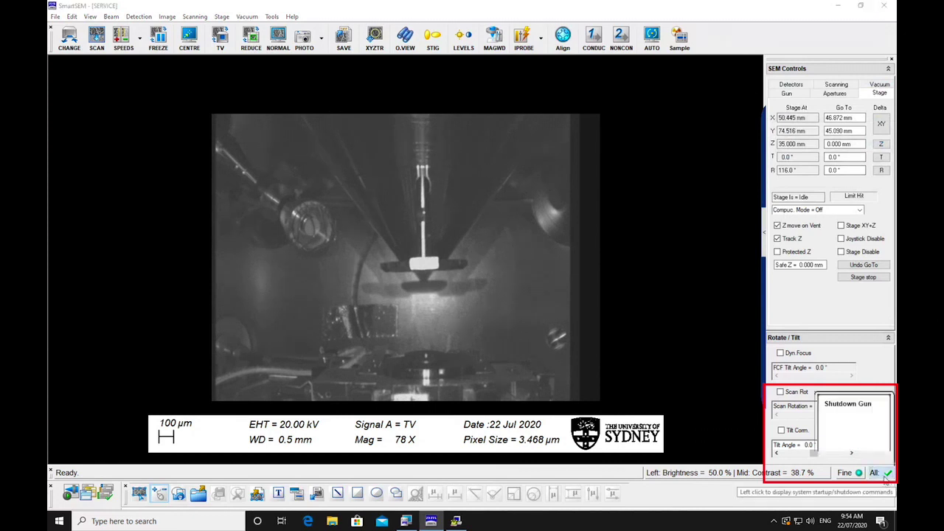
left_click(867, 413)
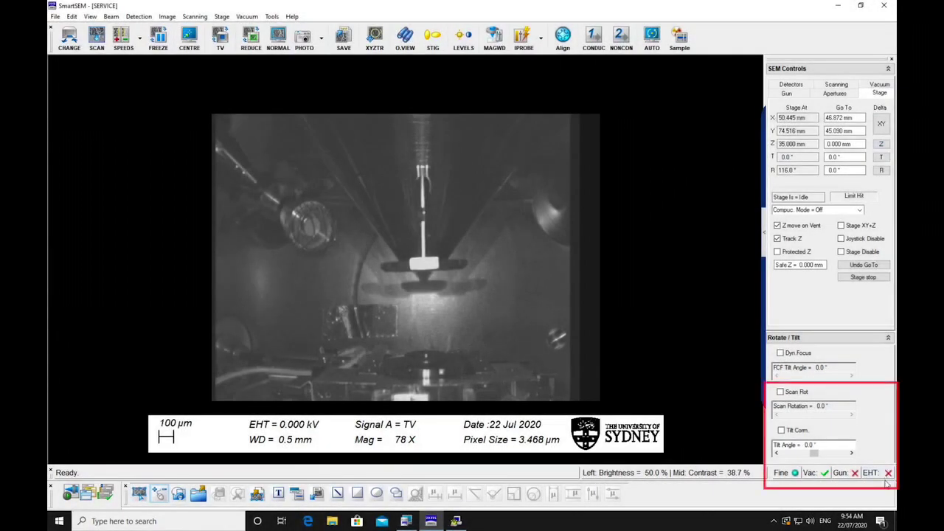
- Vent the chamber from the Vac status menu and confirm with Yes
left_click(811, 473)
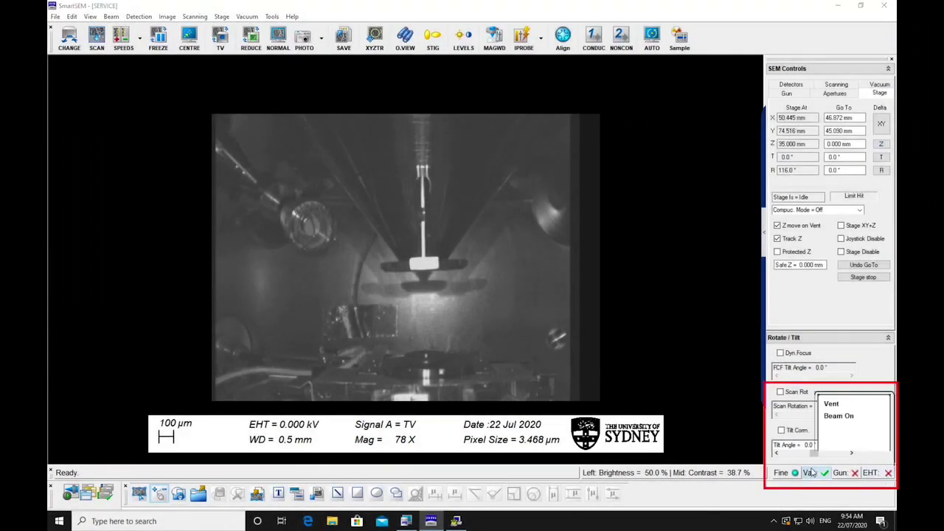
left_click(836, 405)
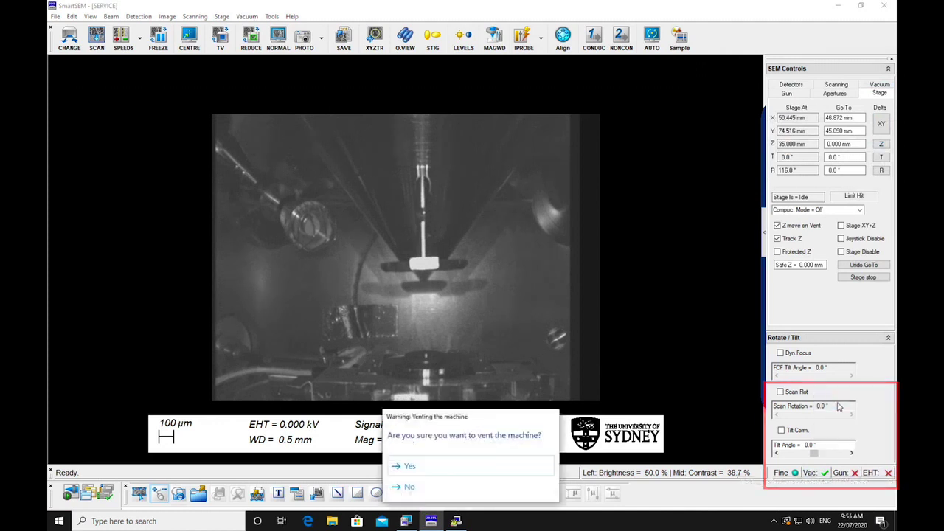
left_click(473, 469)
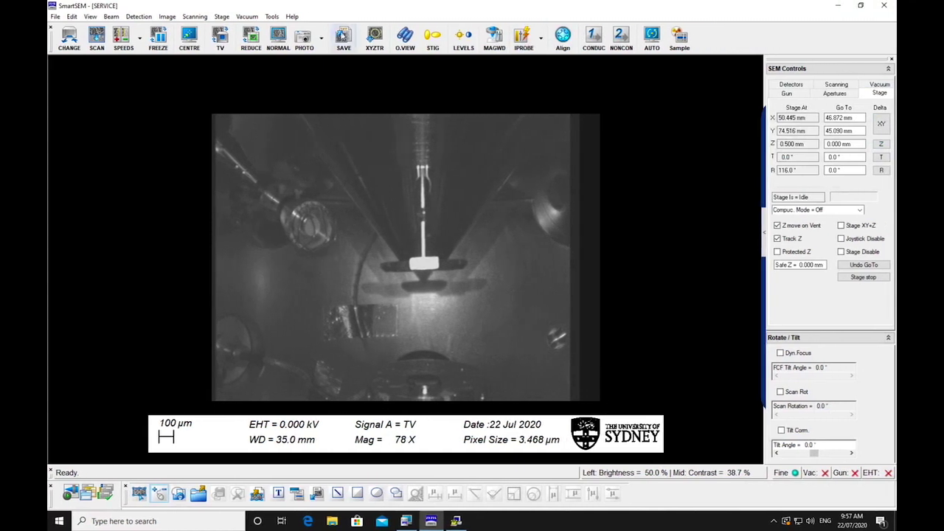
- Choose Pump from the Vac status menu to evacuate the chamber
left_click(823, 476)
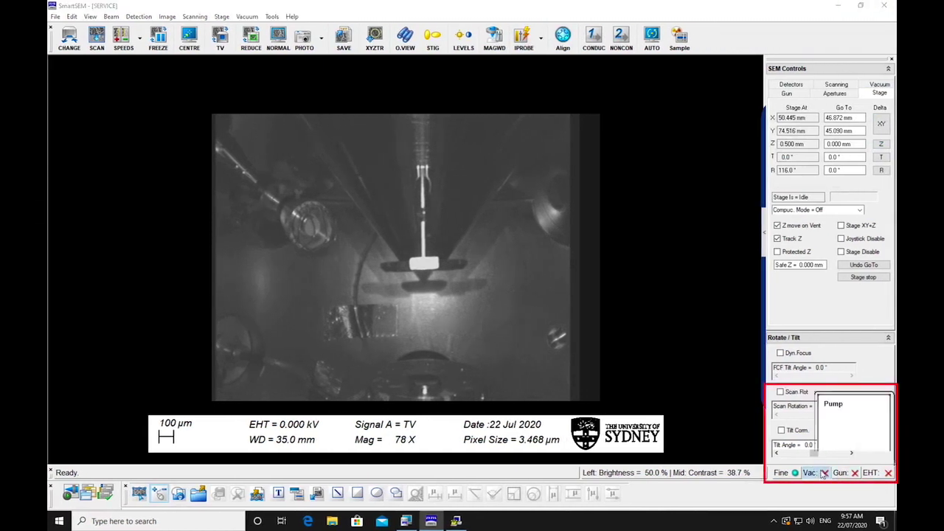
left_click(839, 406)
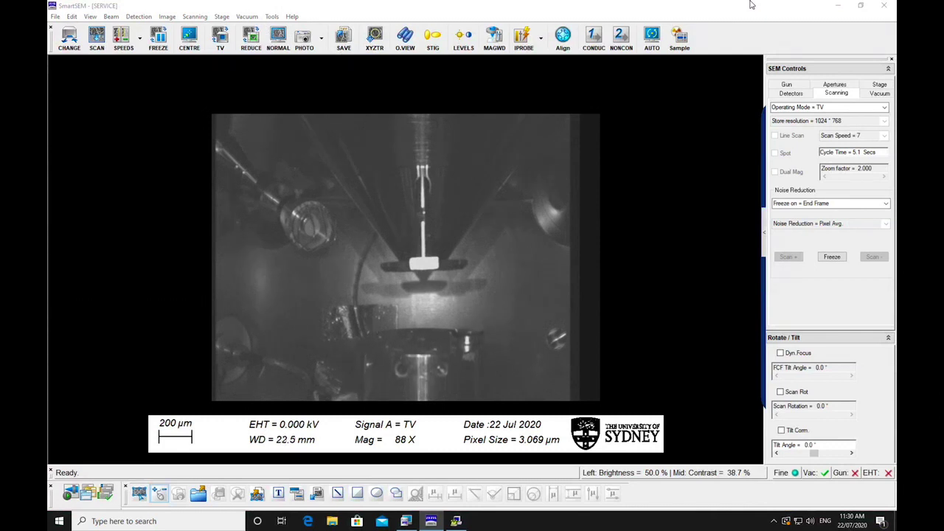
- Set the EHT target value to 0 in the data bar
double_click(305, 424)
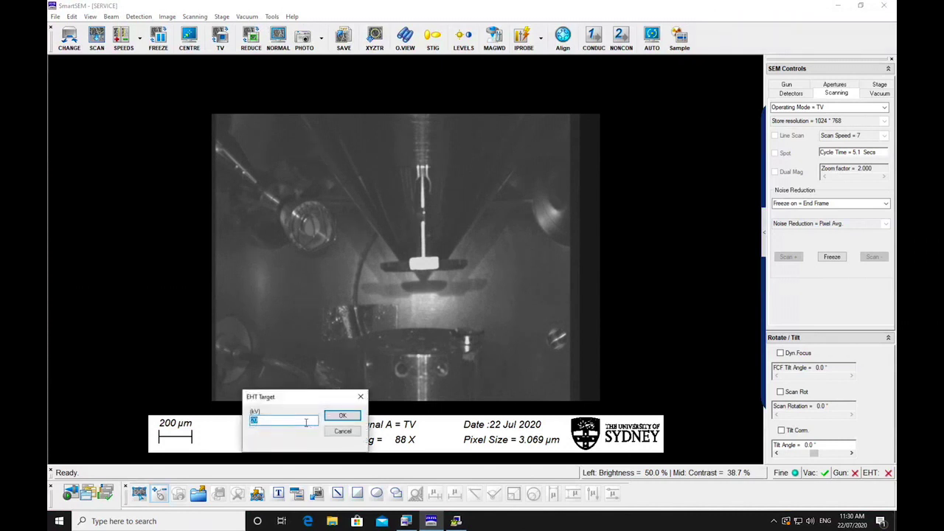
type("0")
left_click(351, 417)
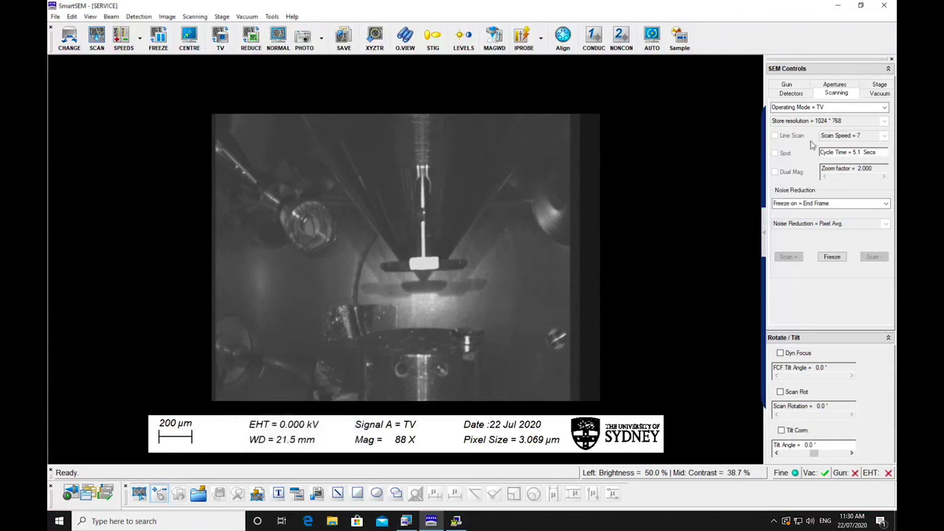
- Lower the spot size to 400 on the Gun tab
left_click(830, 86)
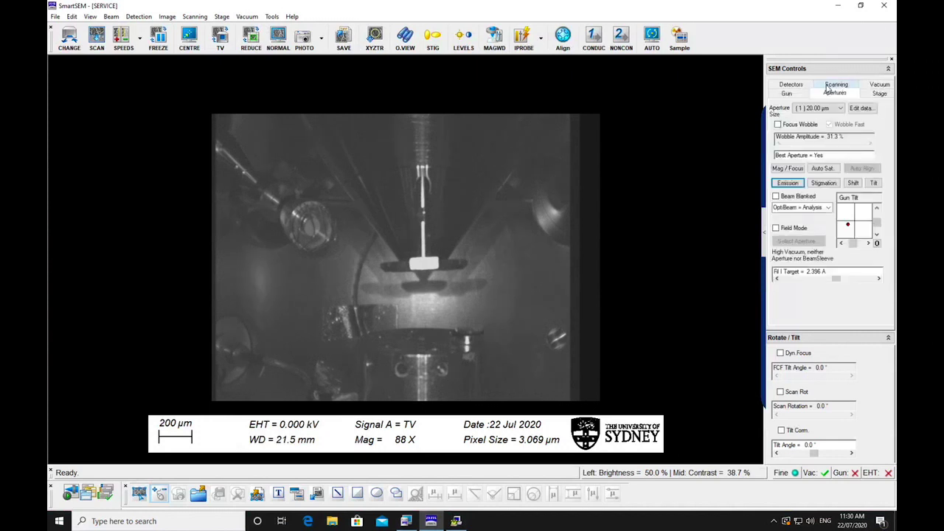
left_click(800, 93)
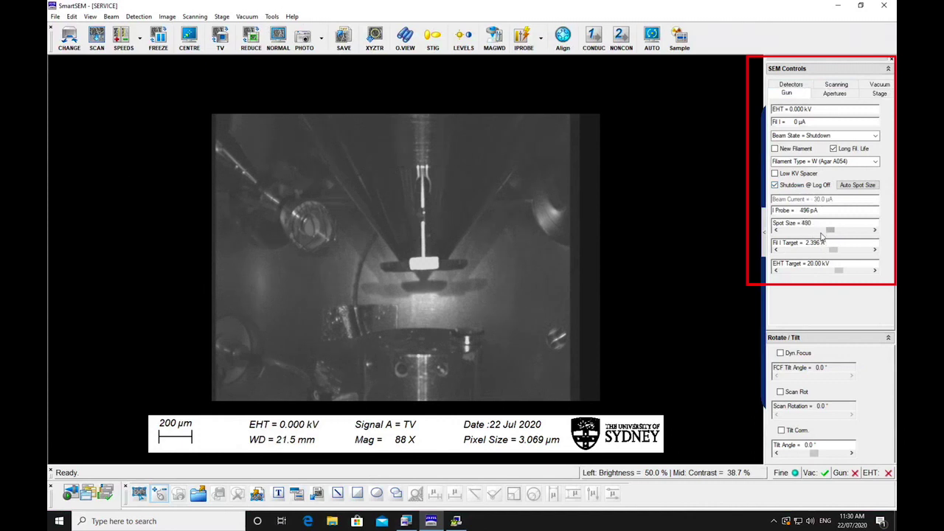
double_click(813, 225)
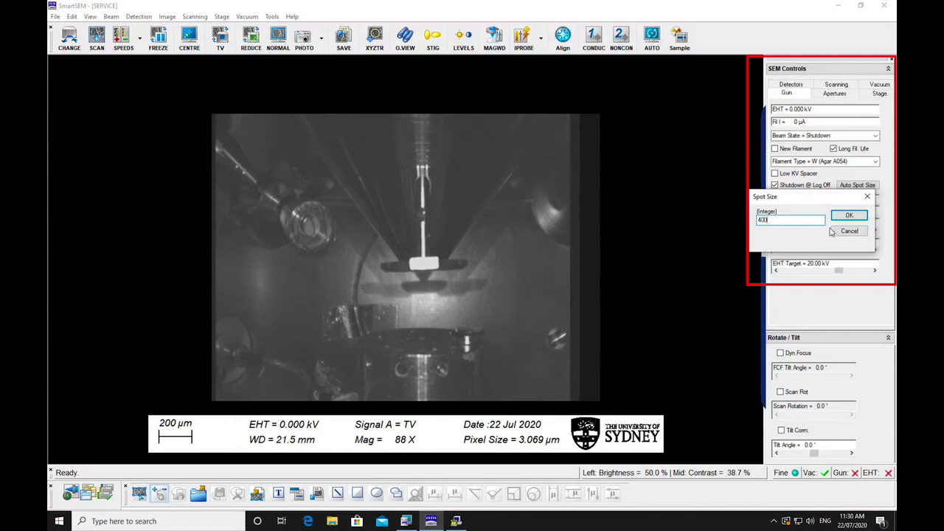
key("Return")
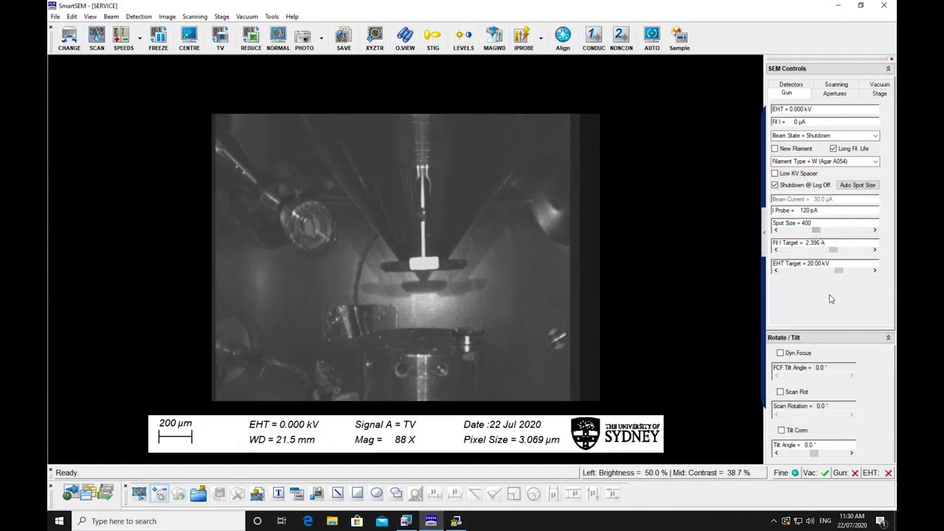
left_click(816, 476)
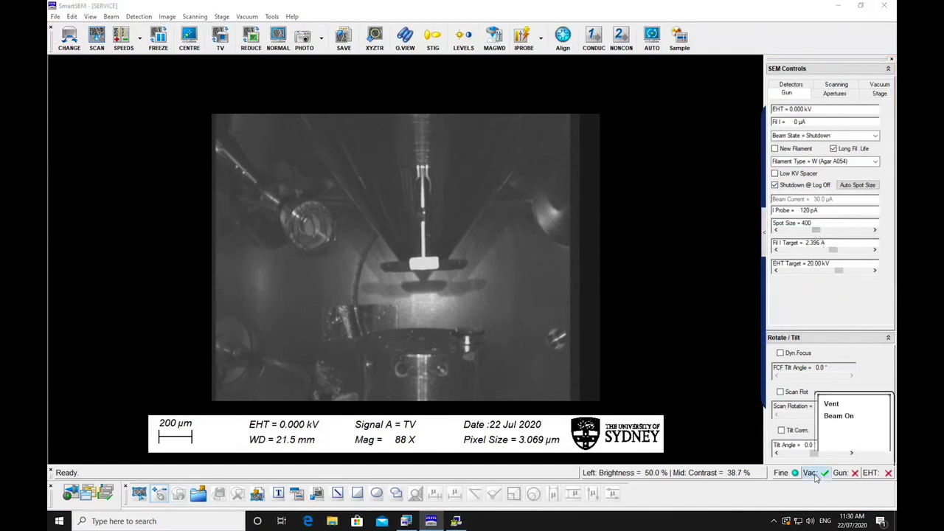
- Choose Beam On so the gun runs at 20.00 kV EHT
left_click(842, 418)
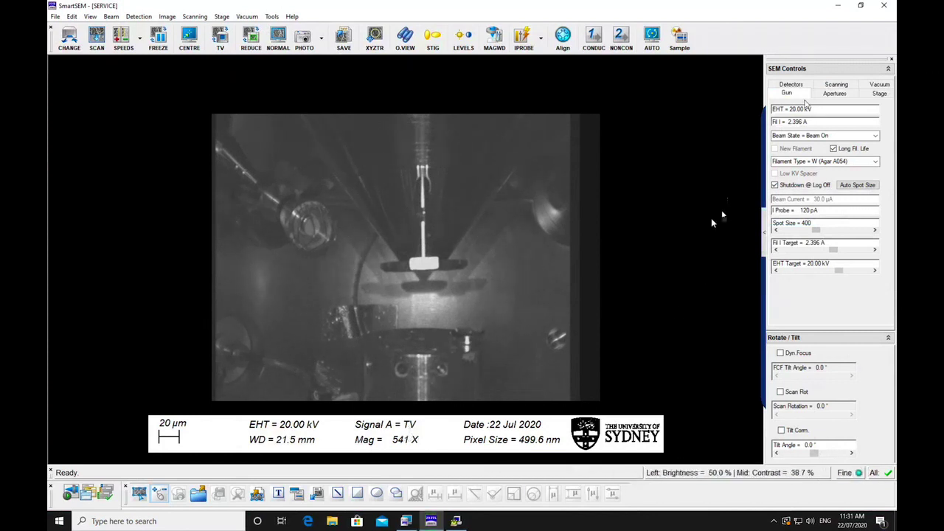
- Choose SE2 as Signal A, confirm it in the data bar, and zoom out to 31 X
left_click(802, 86)
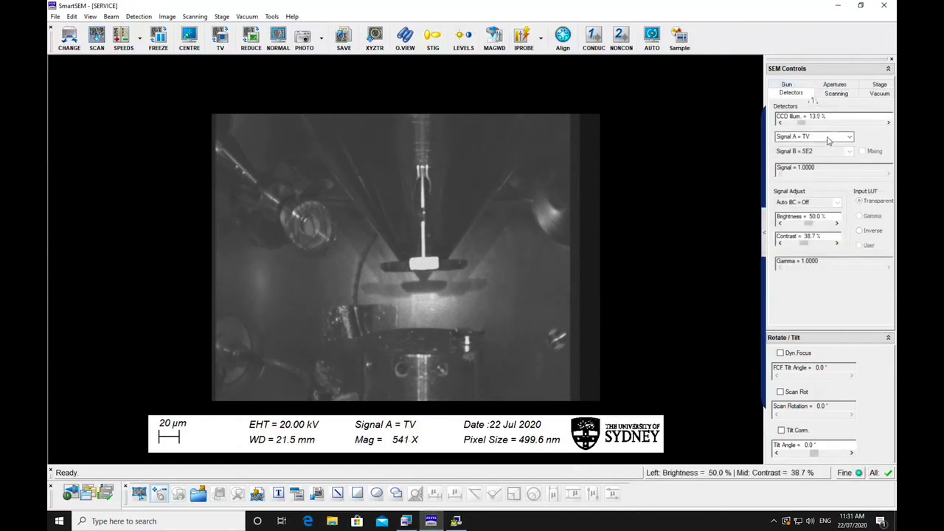
left_click(828, 140)
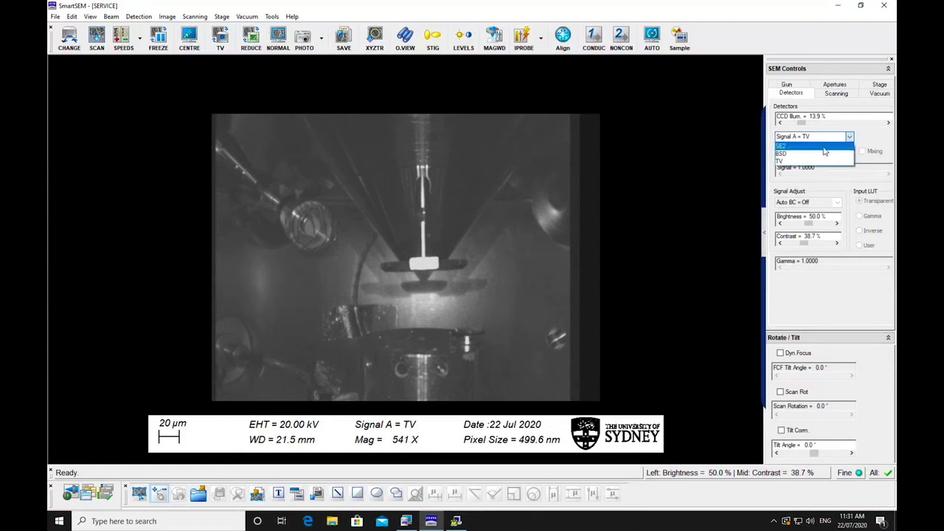
left_click(824, 146)
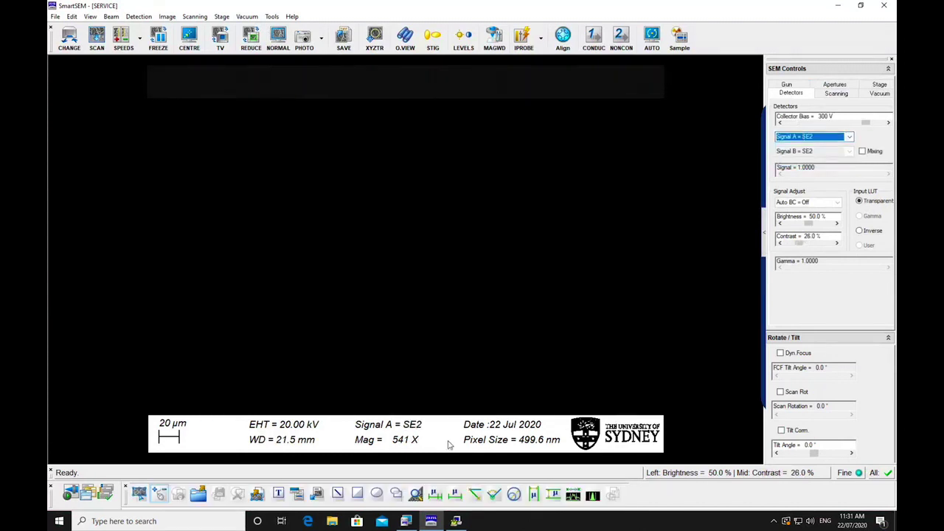
double_click(410, 425)
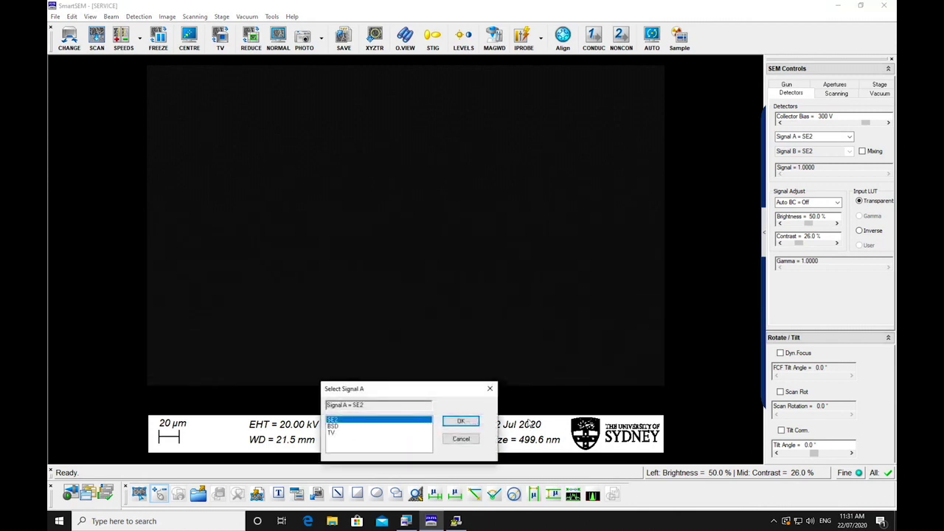
left_click(461, 422)
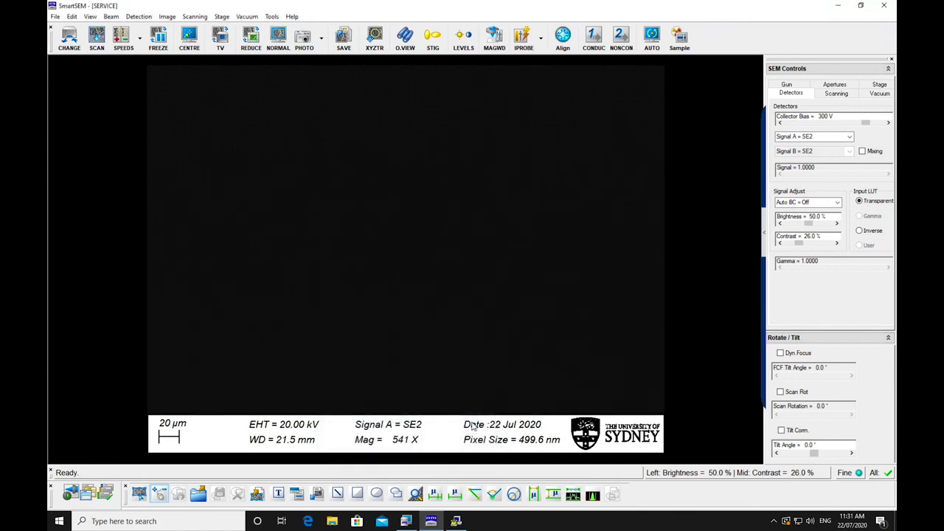
scroll(474, 427, "down", 10)
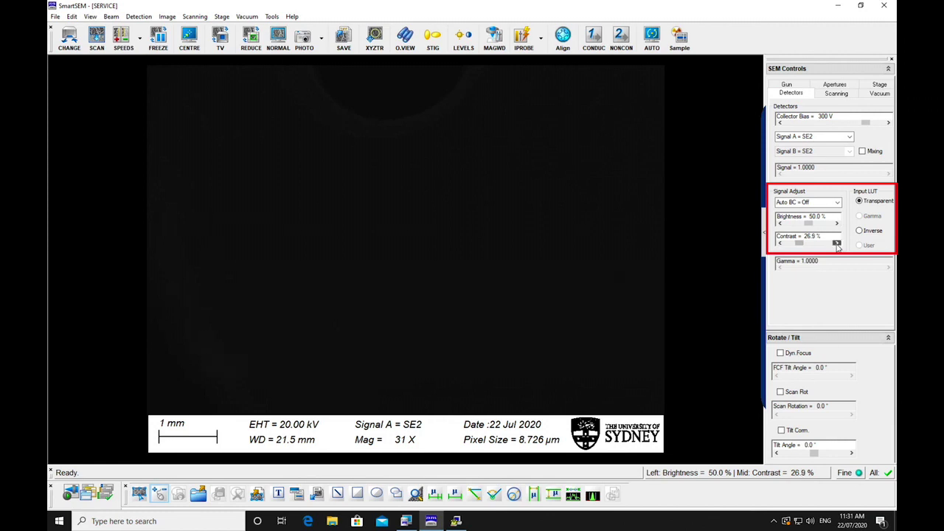
- Drag the Contrast slider up to about 39.7 %
left_click_drag(799, 245, 804, 246)
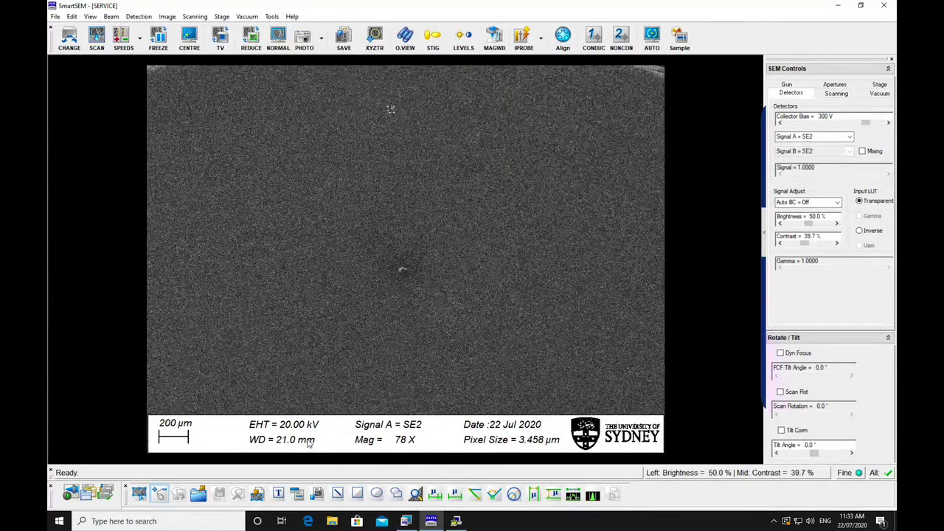
- View the chamber camera while raising the stage to 14 mm WD, then return to SE2
key("ctrl+Tab")
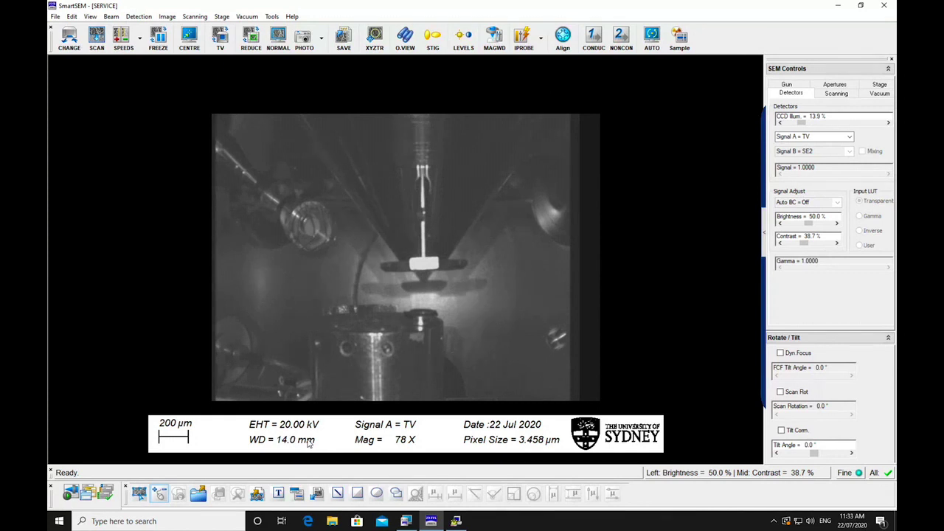
key("ctrl+Tab")
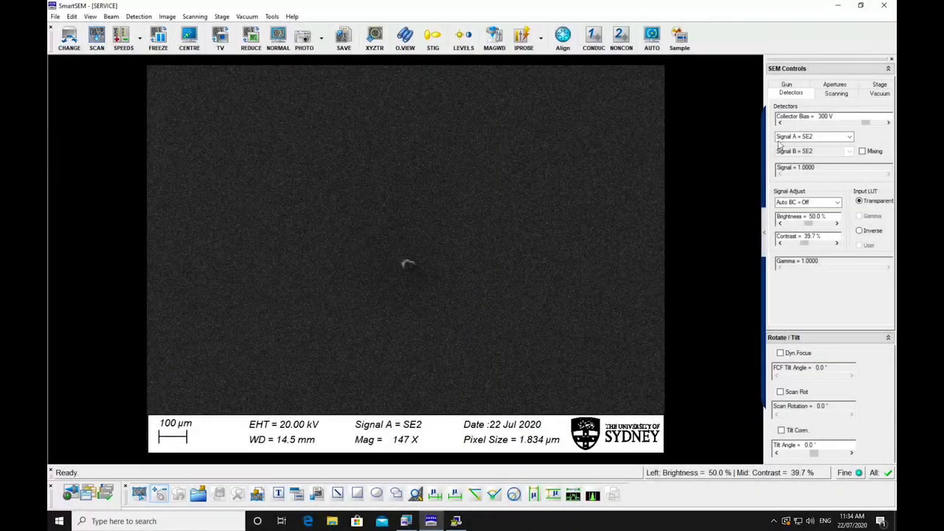
- Show the aperture settings with the 20.00 µm aperture and Best Aperture set to Yes
left_click(835, 85)
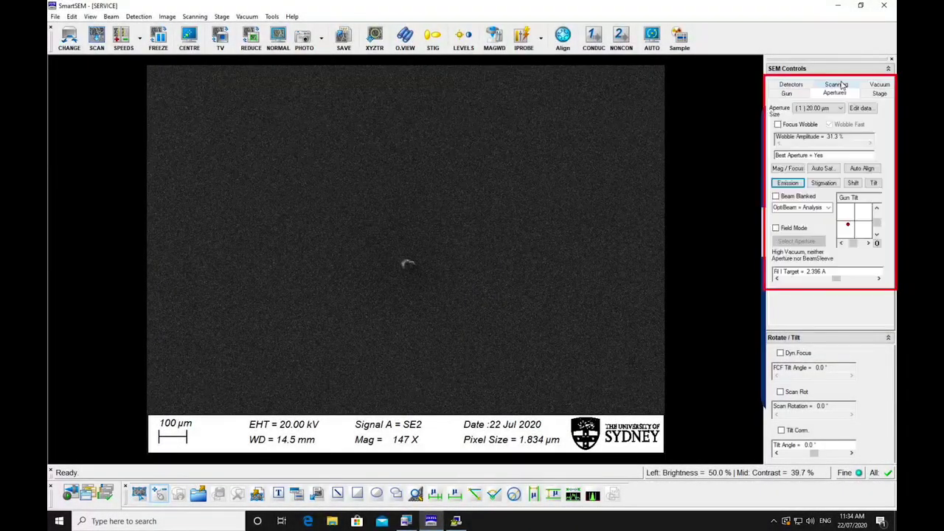
- View the beam emission image, then return to normal imaging
left_click(793, 184)
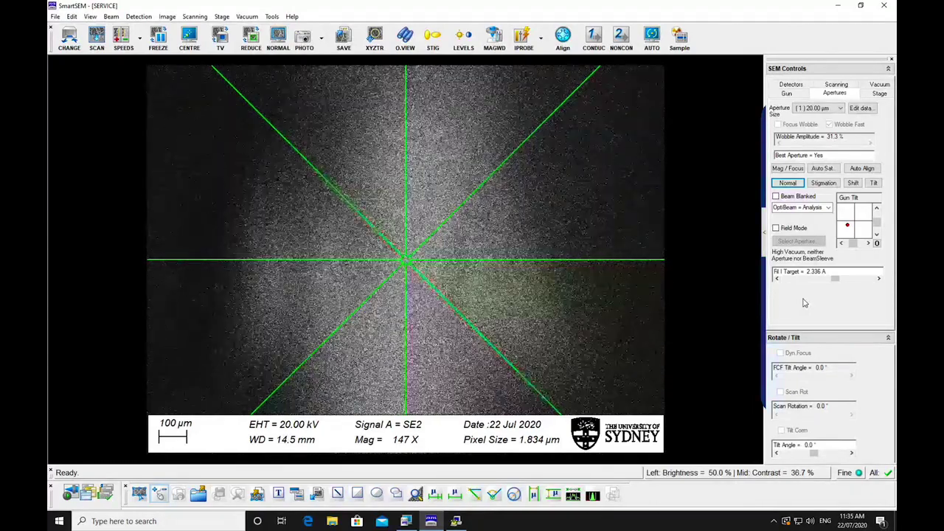
left_click(799, 184)
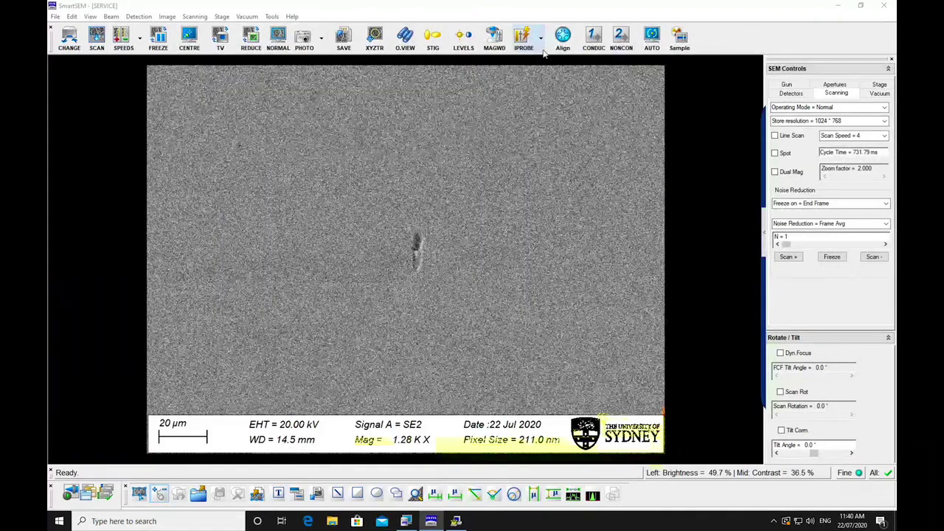
- Run focus wobble on a small raster over the central feature to align the aperture, then turn wobble off
key("ctrl+w")
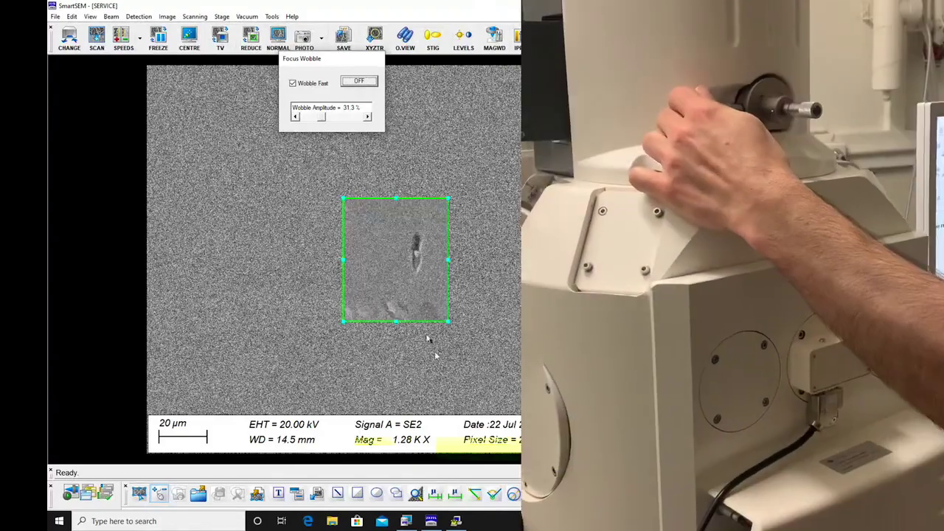
left_click_drag(422, 322, 442, 308)
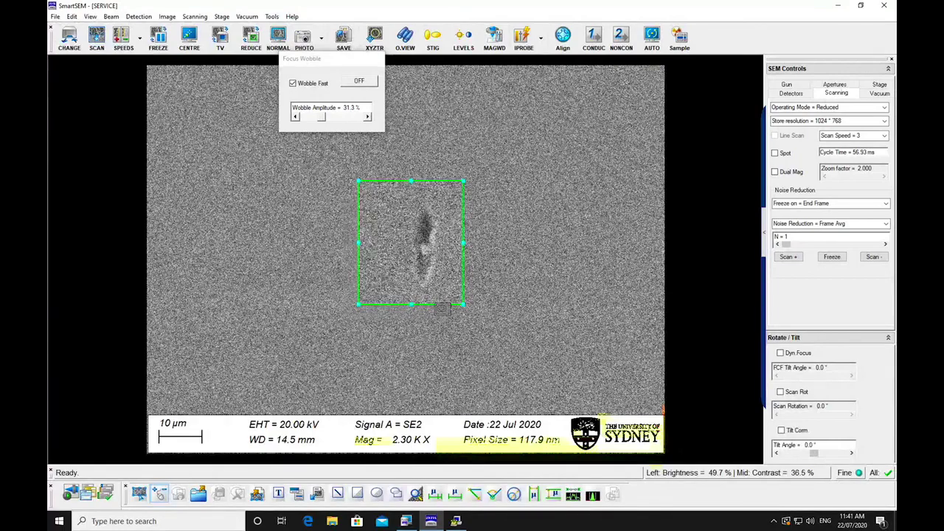
left_click(359, 81)
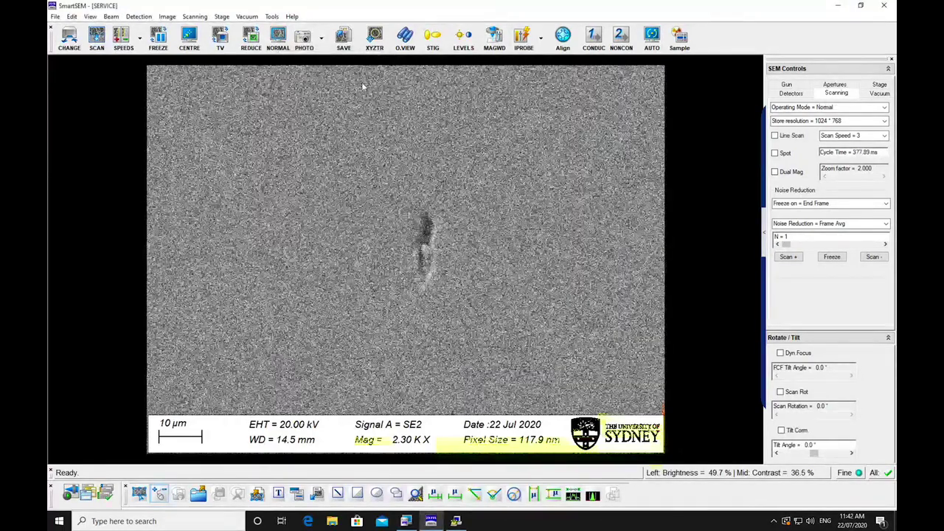
- Reduce the raster around the particle and change Signal A from SE2 to BSD
key("ctrl+r")
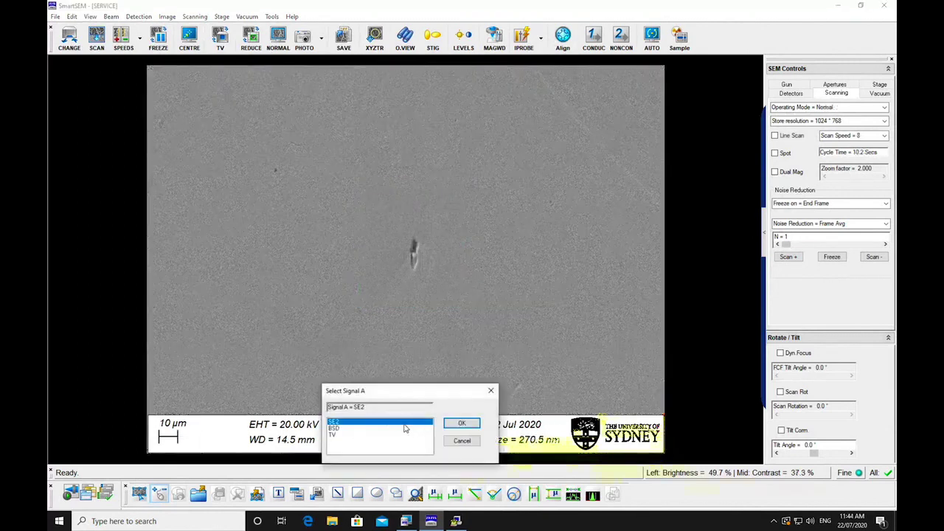
left_click(370, 428)
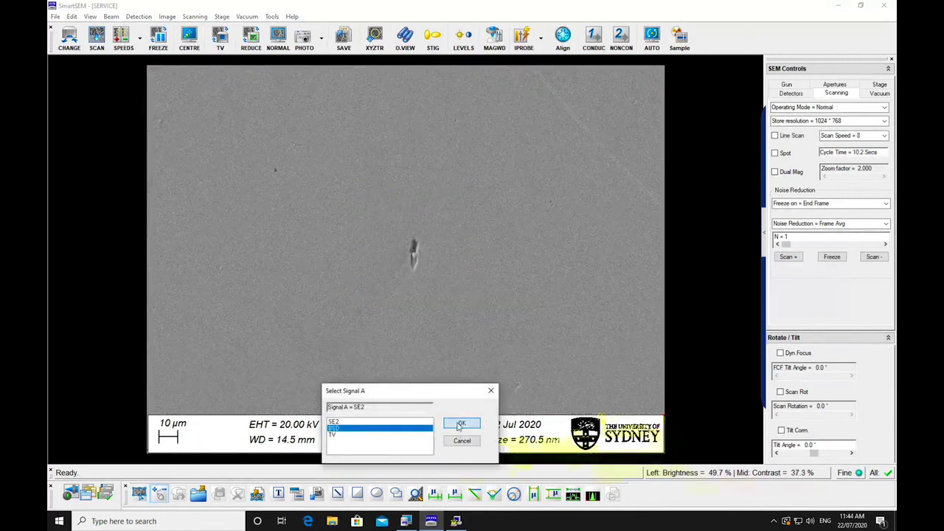
left_click(461, 424)
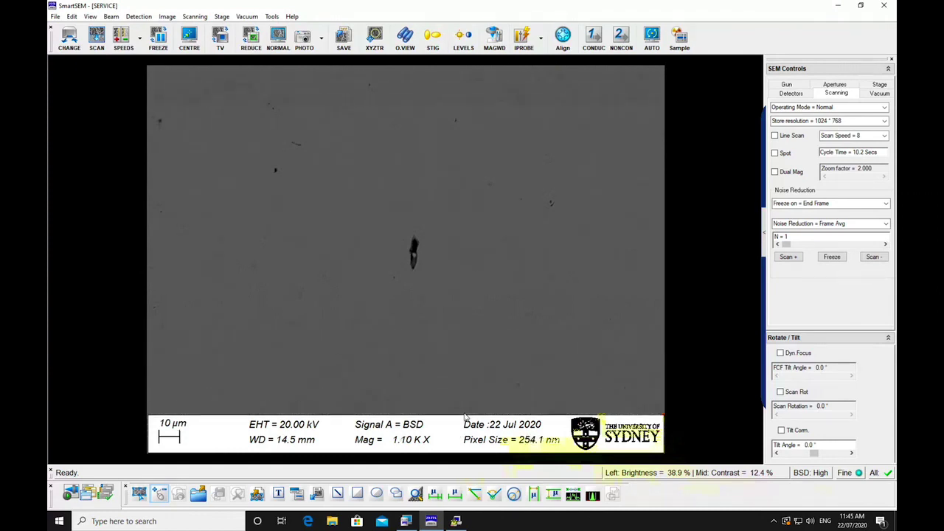
scroll(464, 417, "up", 8)
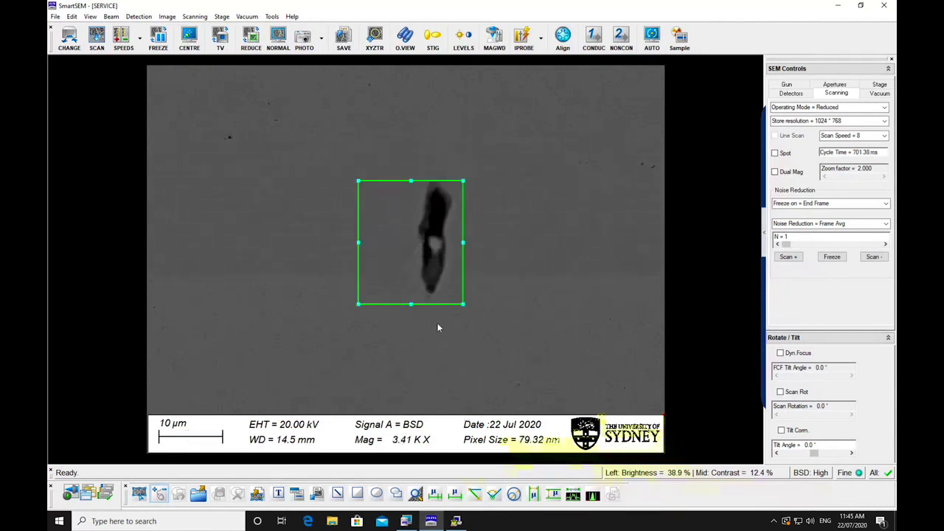
scroll(451, 314, "up", 2)
left_click_drag(432, 308, 462, 321)
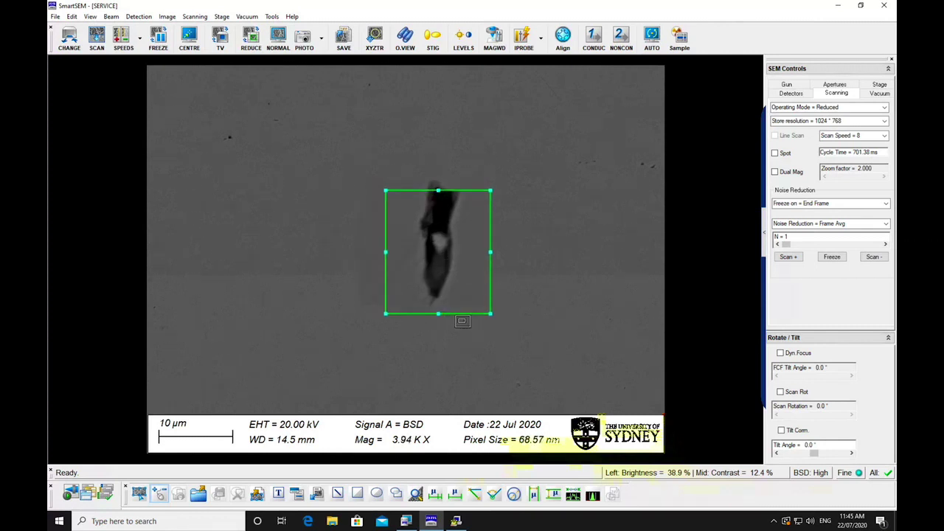
double_click(405, 440)
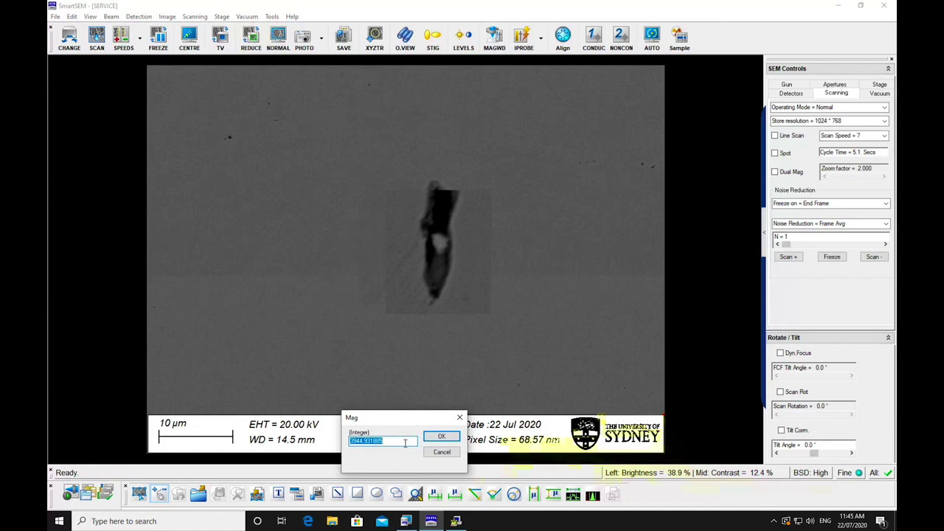
type("2.000")
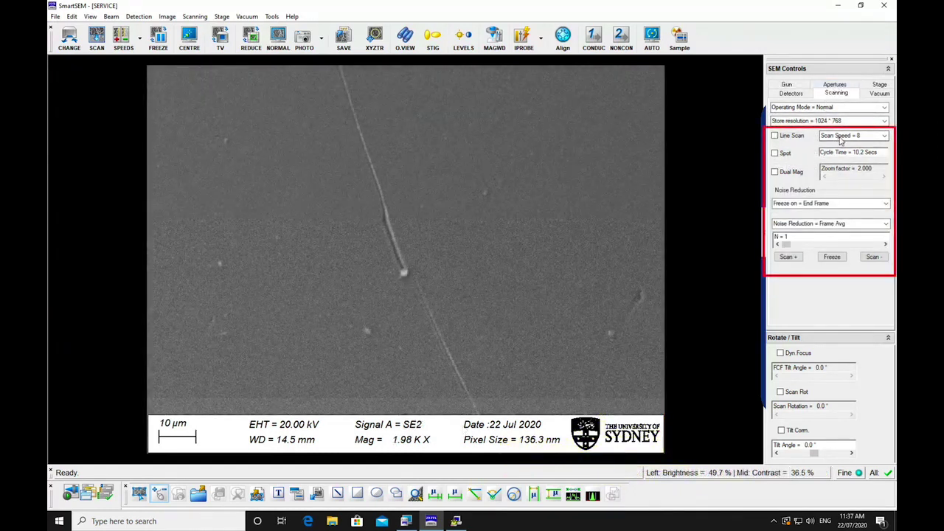
- Set scan speed 8 and freeze the SE2 fibre image at 1.98 K X
left_click(854, 142)
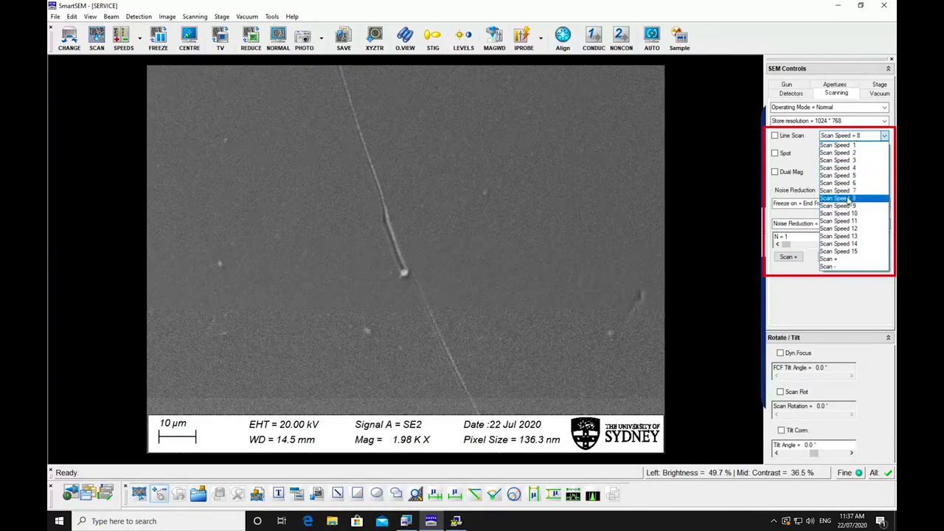
left_click(849, 199)
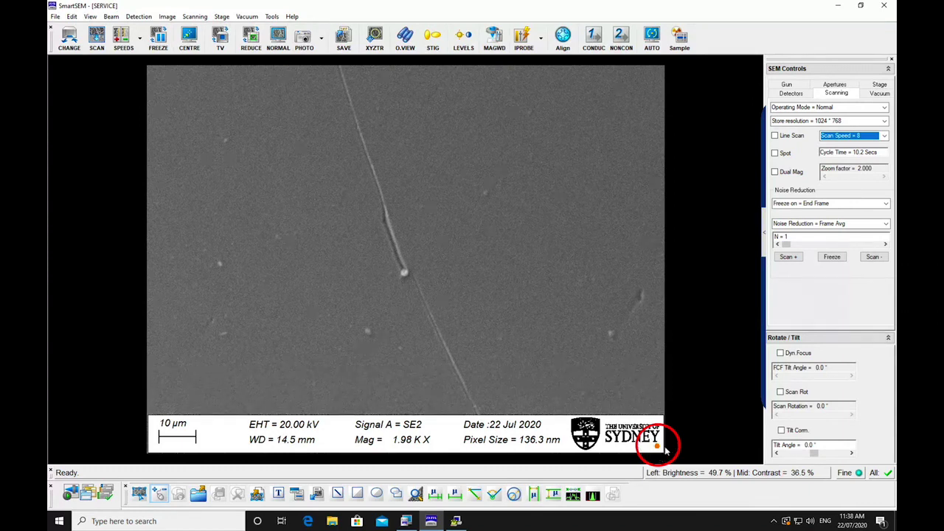
key("ctrl+f")
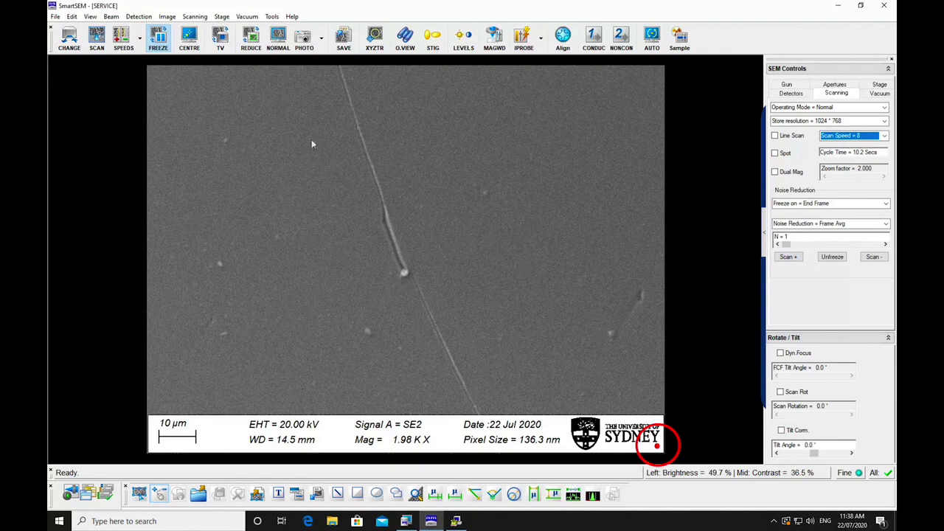
- Open the Export TIFF dialog for the frozen frame, keeping the original save folder after the directory error
left_click(56, 17)
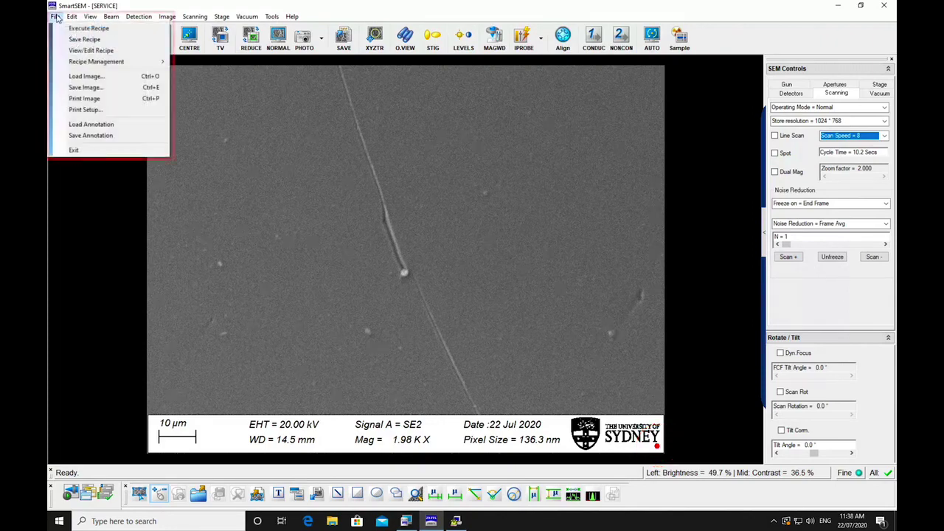
left_click(83, 87)
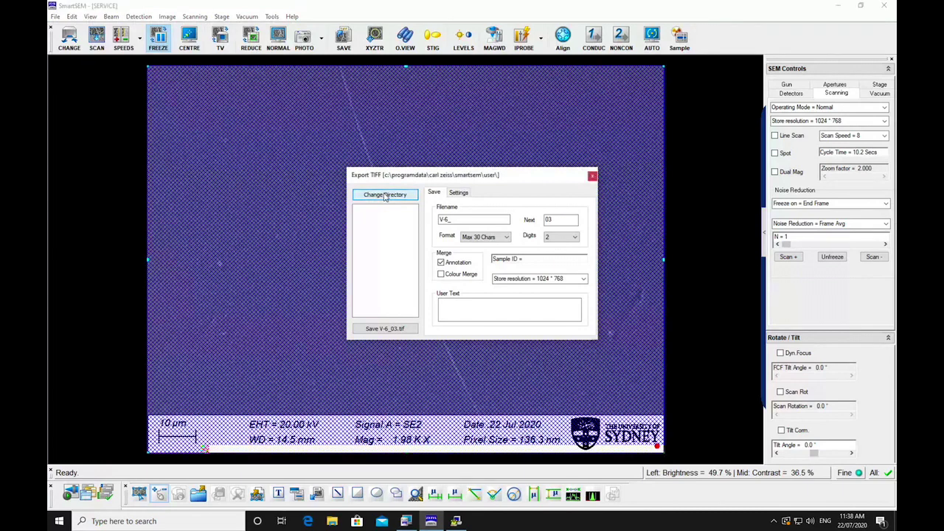
left_click(384, 195)
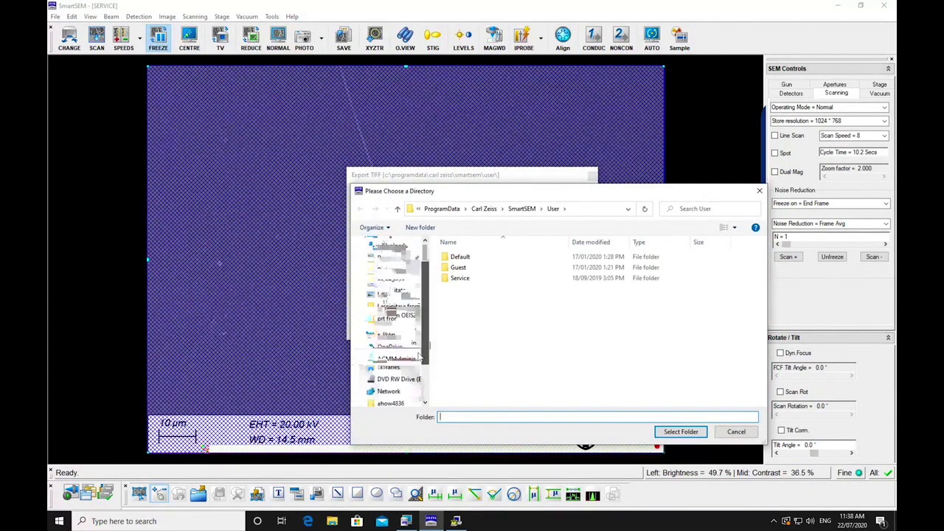
left_click(387, 395)
scroll(539, 395, "down", 2)
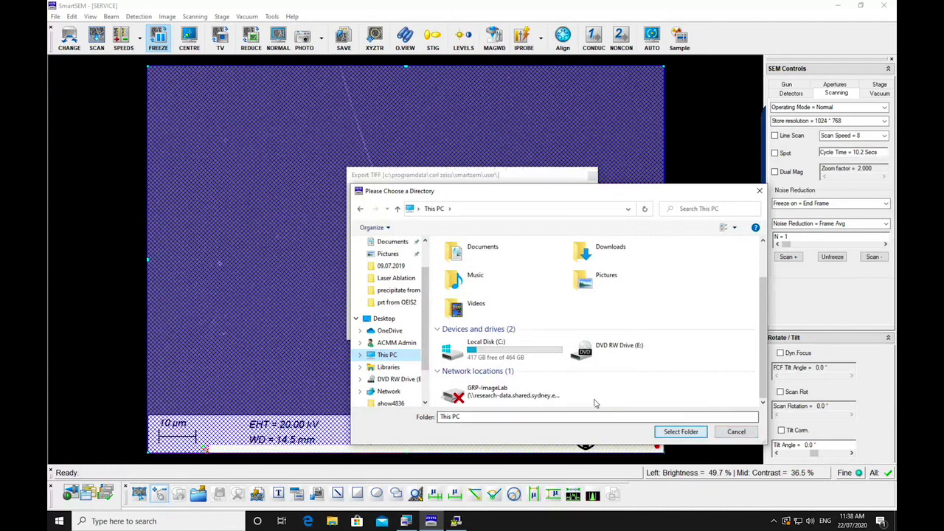
left_click(681, 432)
left_click(499, 298)
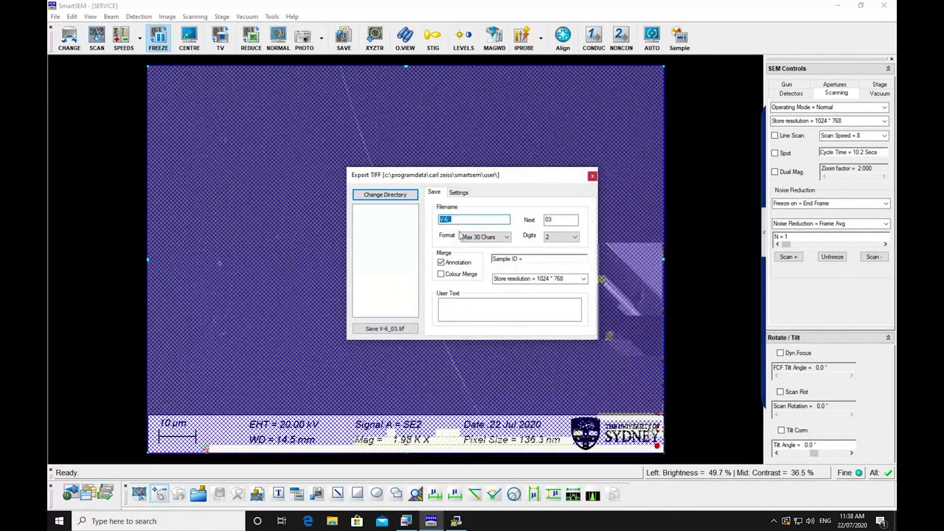
- Save the frozen frame as a TIFF named 'sample na…' with number 01
type("sam")
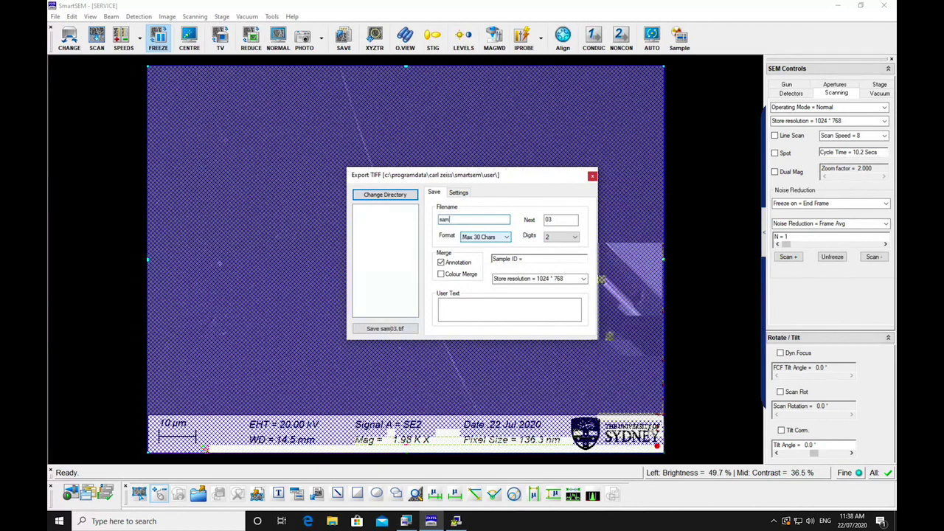
type("ple name_")
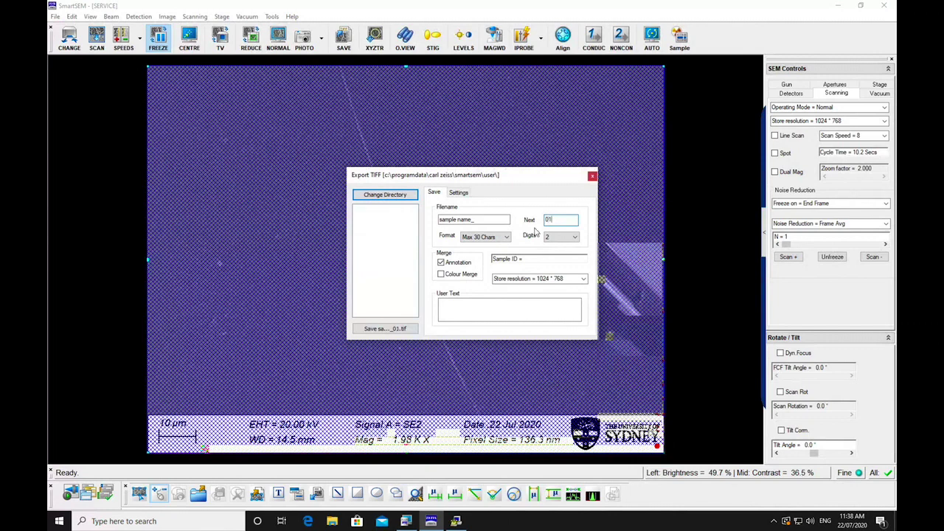
left_click(380, 328)
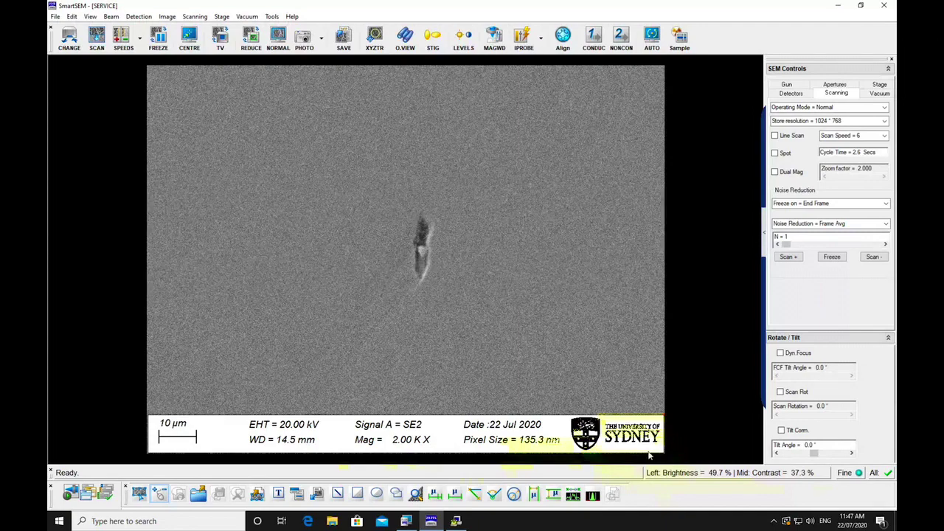
- Shut down the electron gun and switch Signal A to the TV chamber camera
left_click(885, 474)
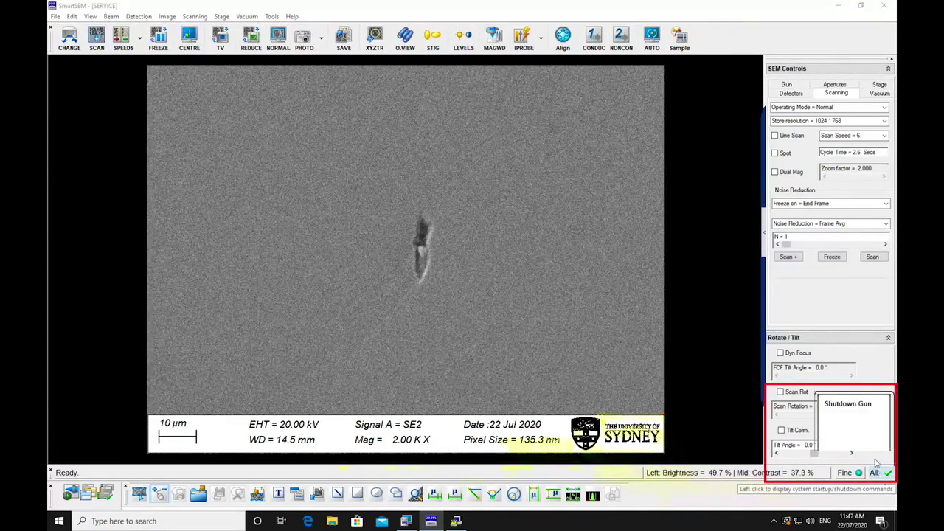
left_click(865, 408)
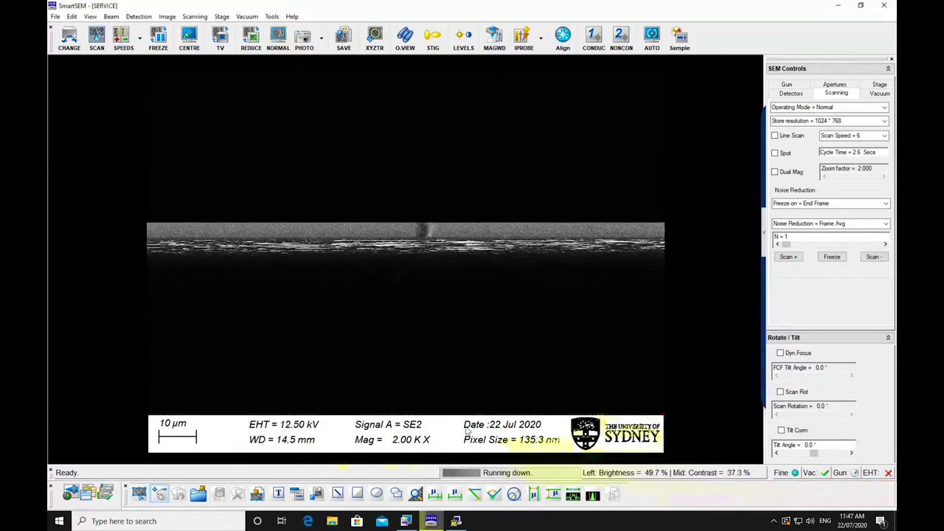
double_click(412, 427)
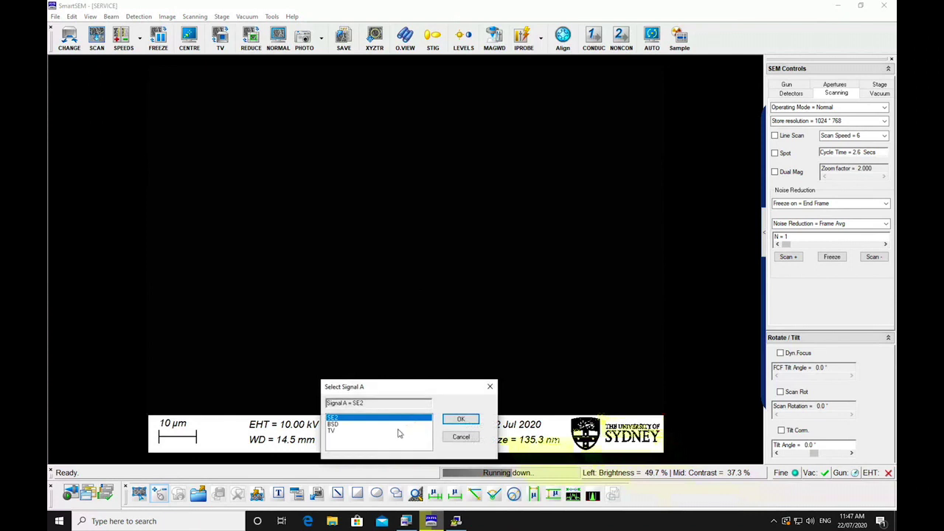
left_click(398, 433)
left_click(460, 420)
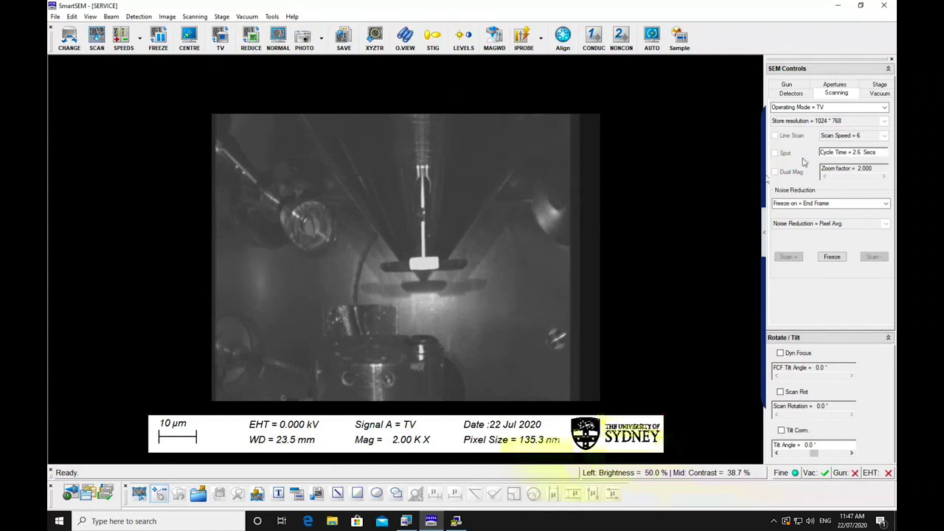
- Show the stage coordinates and vent the chamber, confirming the warning
left_click(871, 84)
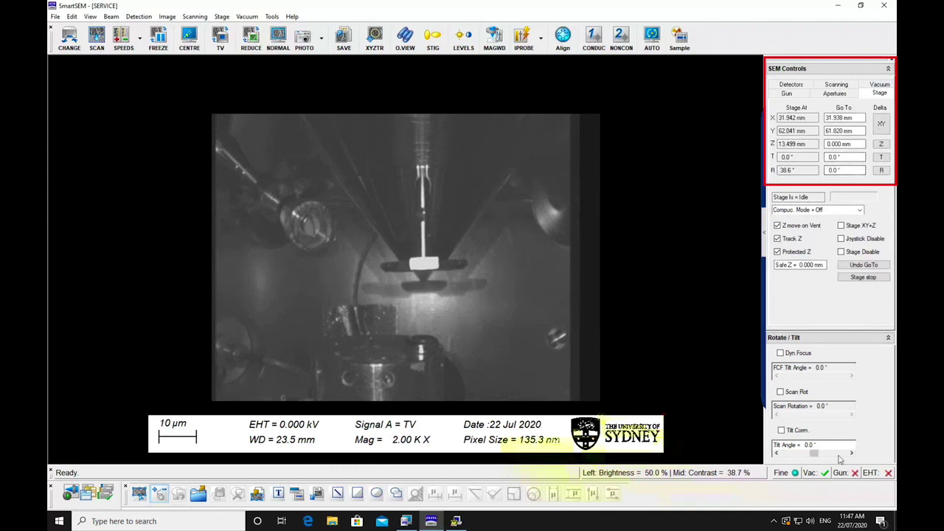
left_click(819, 473)
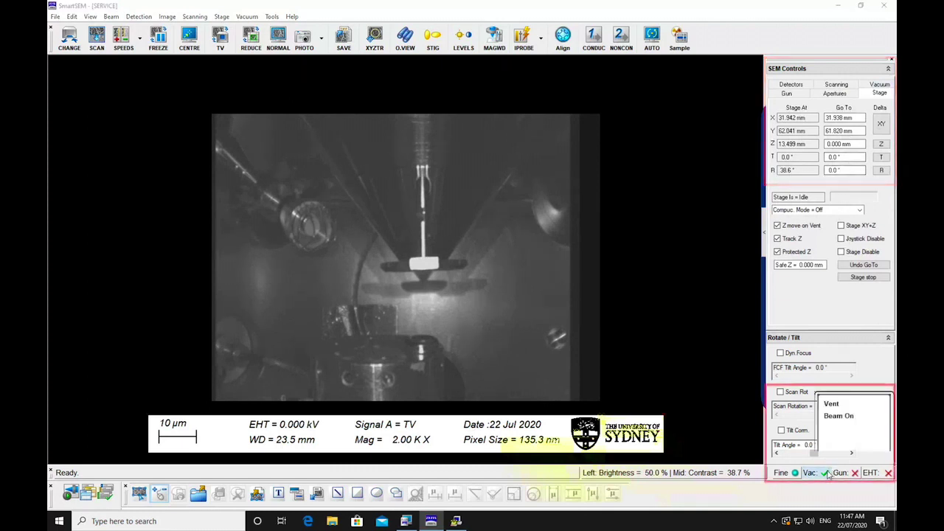
left_click(831, 404)
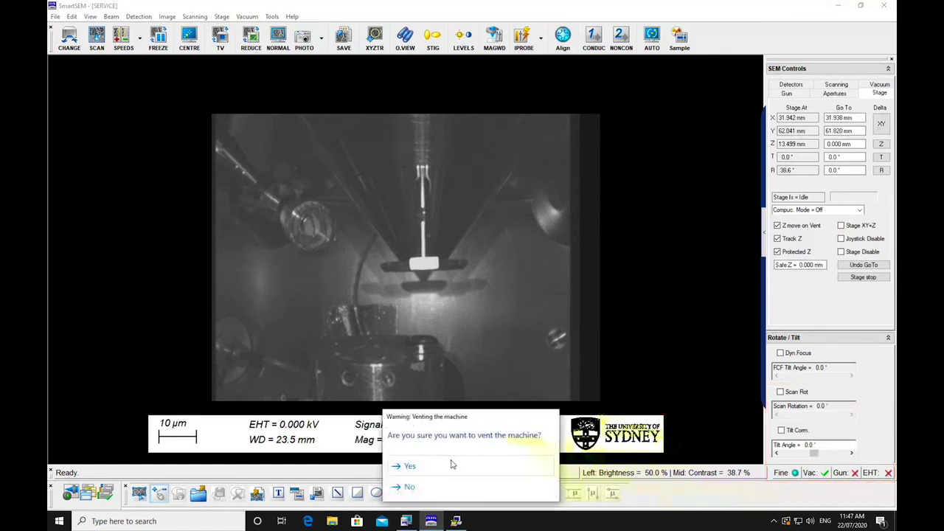
left_click(409, 466)
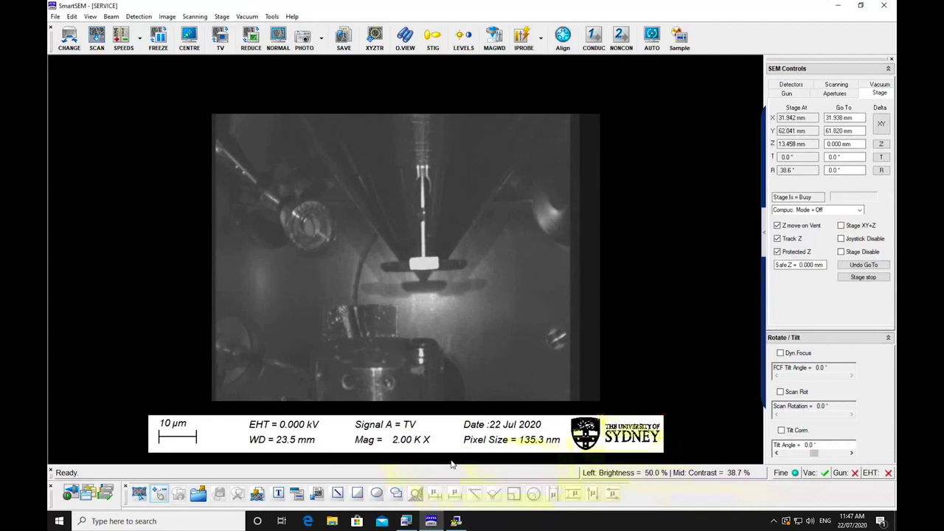